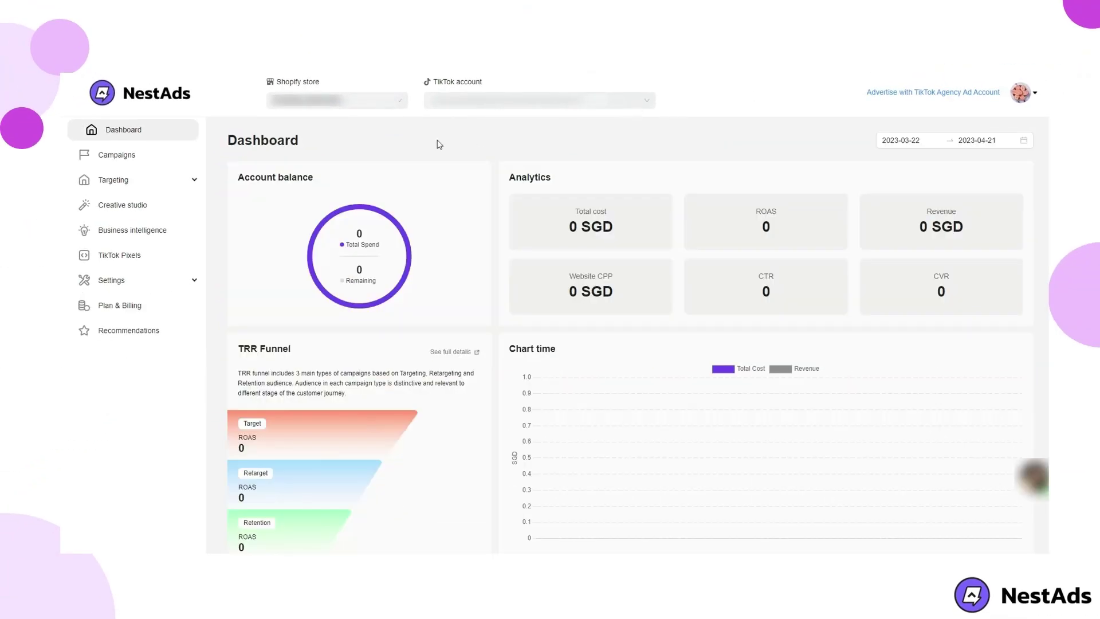
Open NestAds' Campaigns page and scroll through the not-delivering campaigns table
left_click(154, 159)
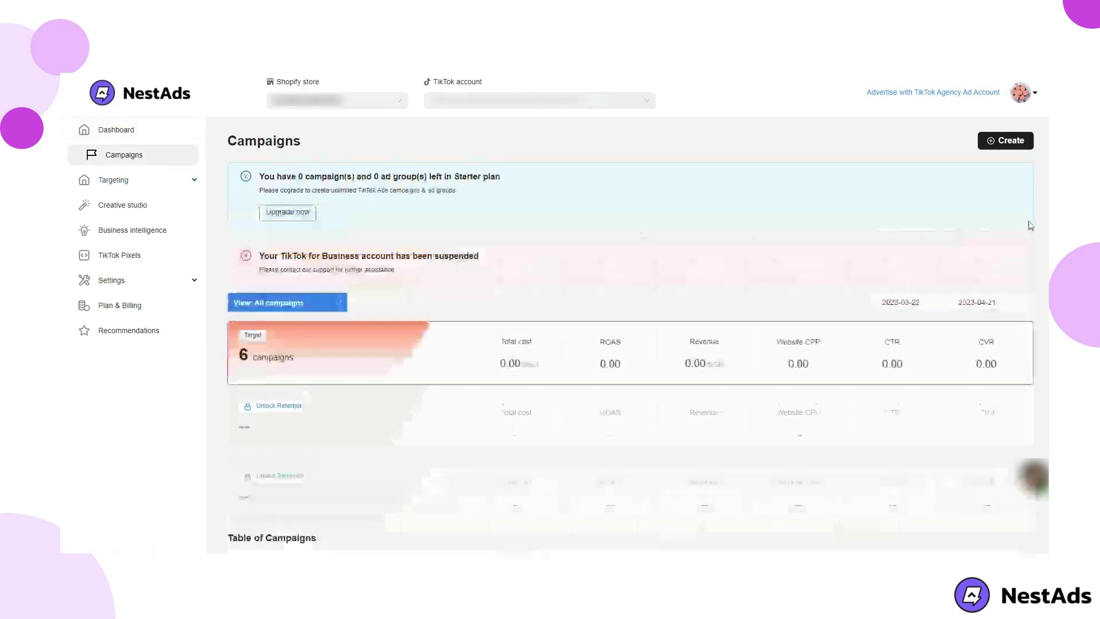
scroll(643, 235, "down", 1)
scroll(630, 332, "down", 5)
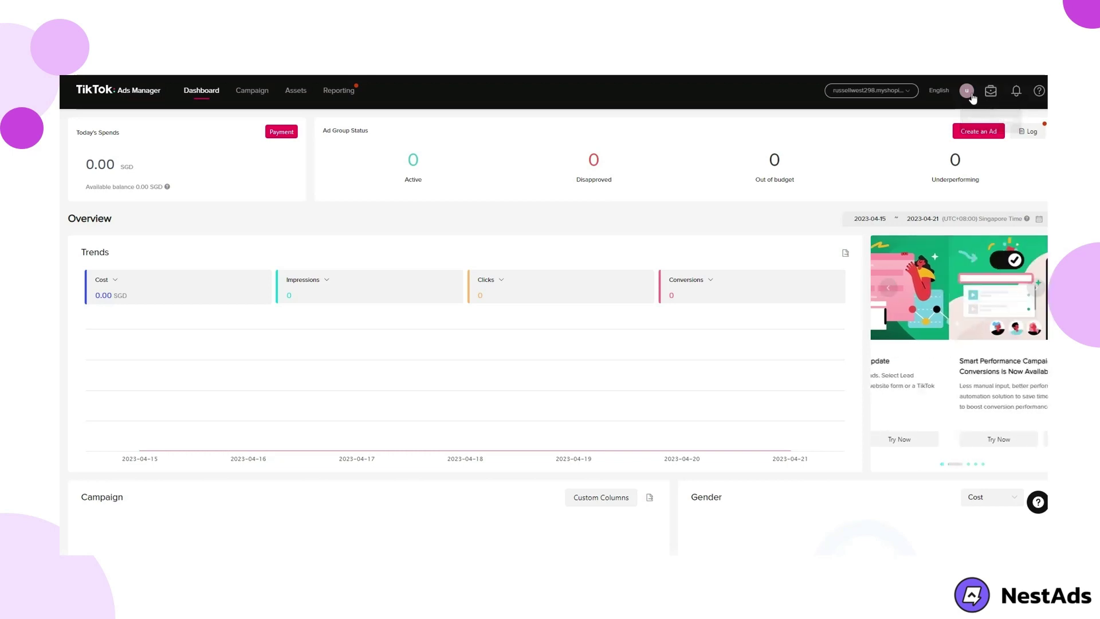
mouse_move(966, 91)
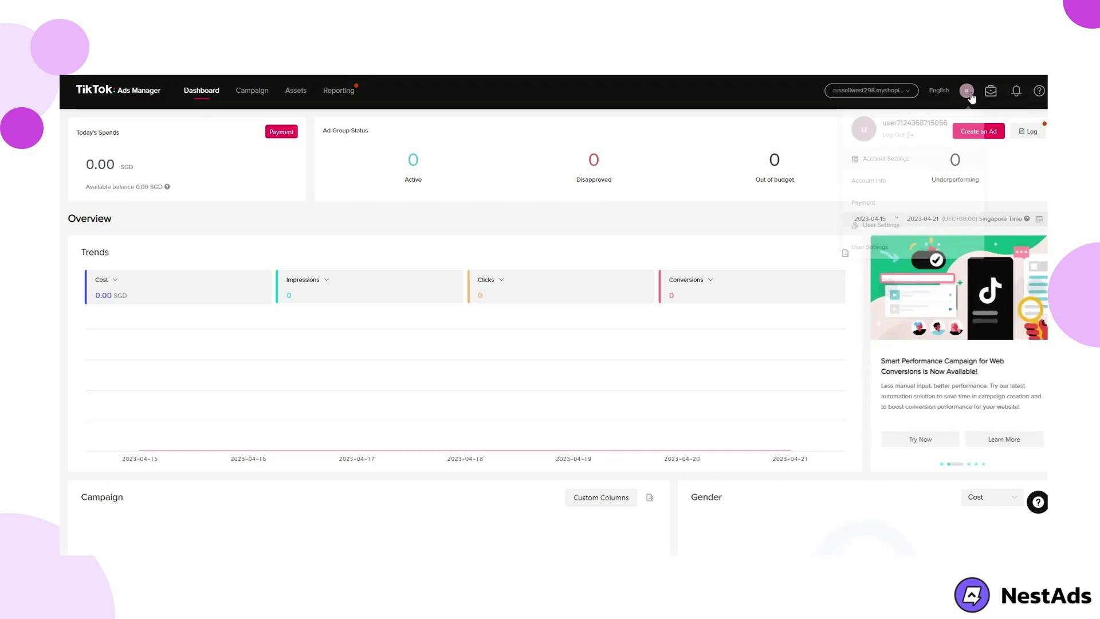
left_click(884, 182)
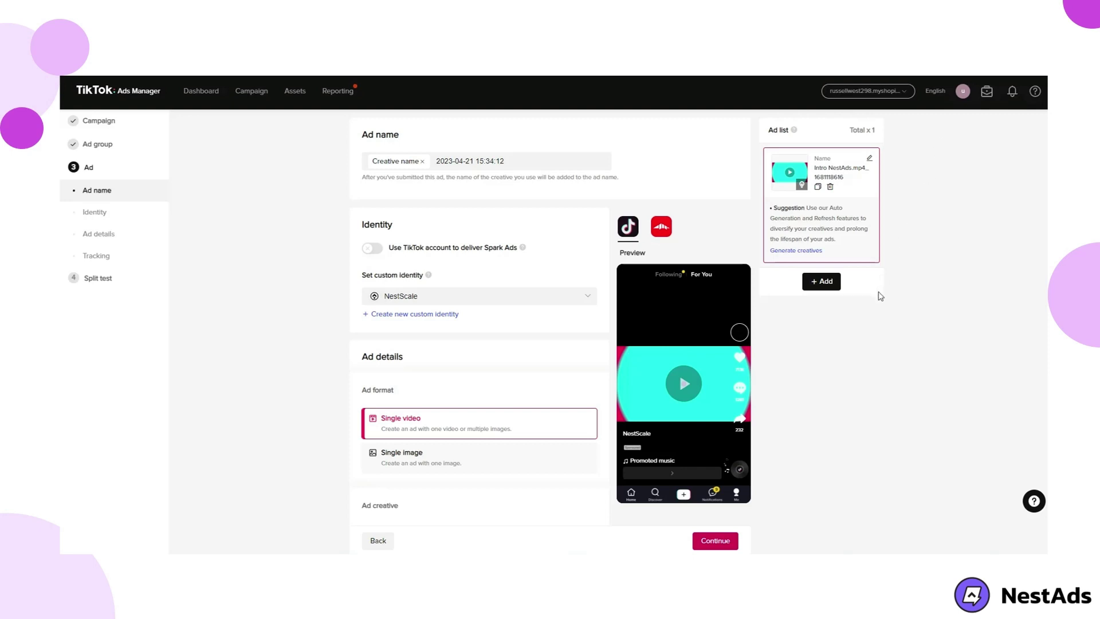
left_click(715, 541)
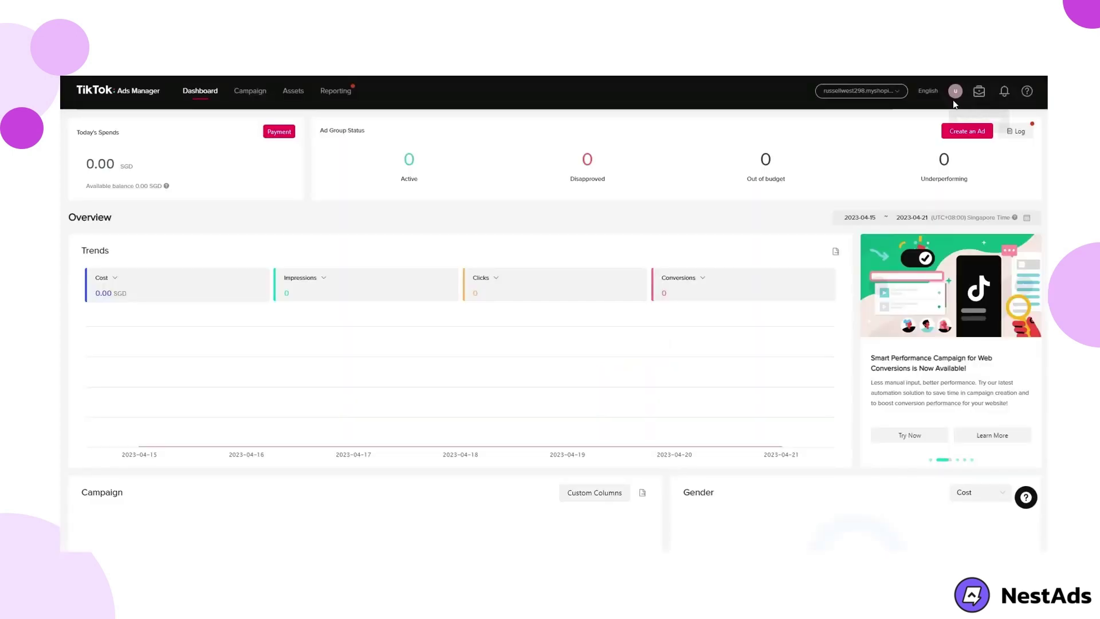
Go to the account's Payment settings and start adding a Credit or Debit card method
left_click(954, 92)
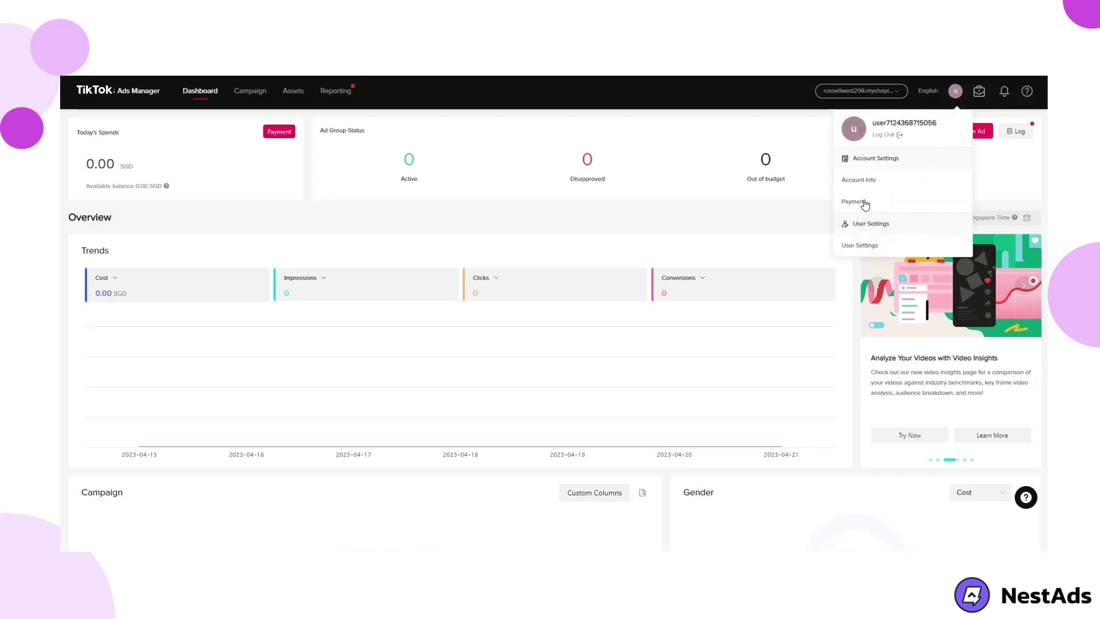
left_click(865, 204)
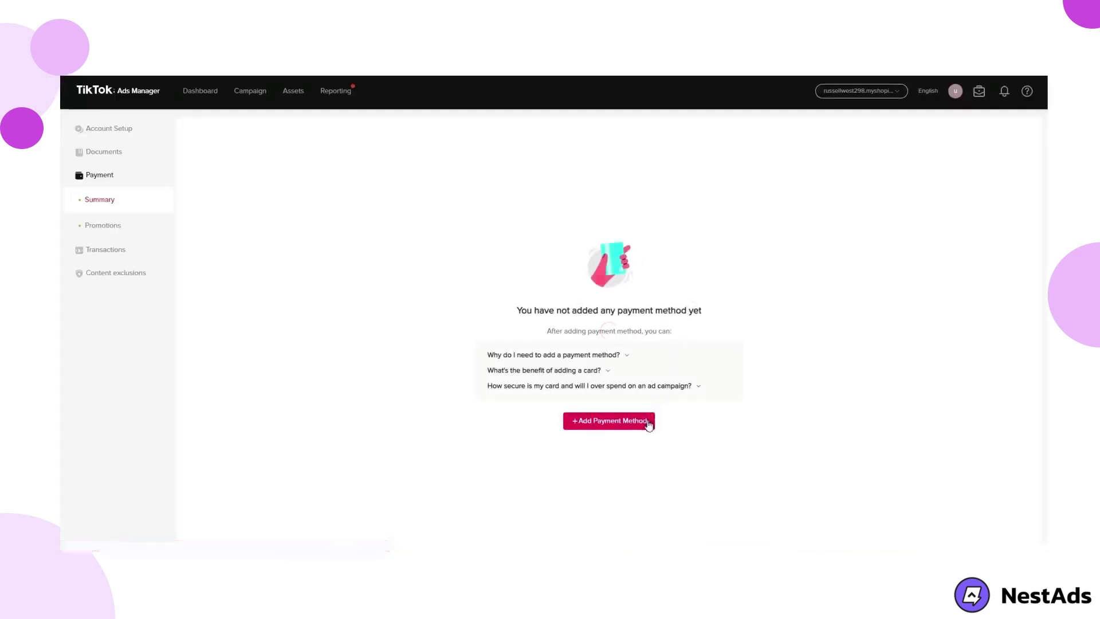
left_click(647, 424)
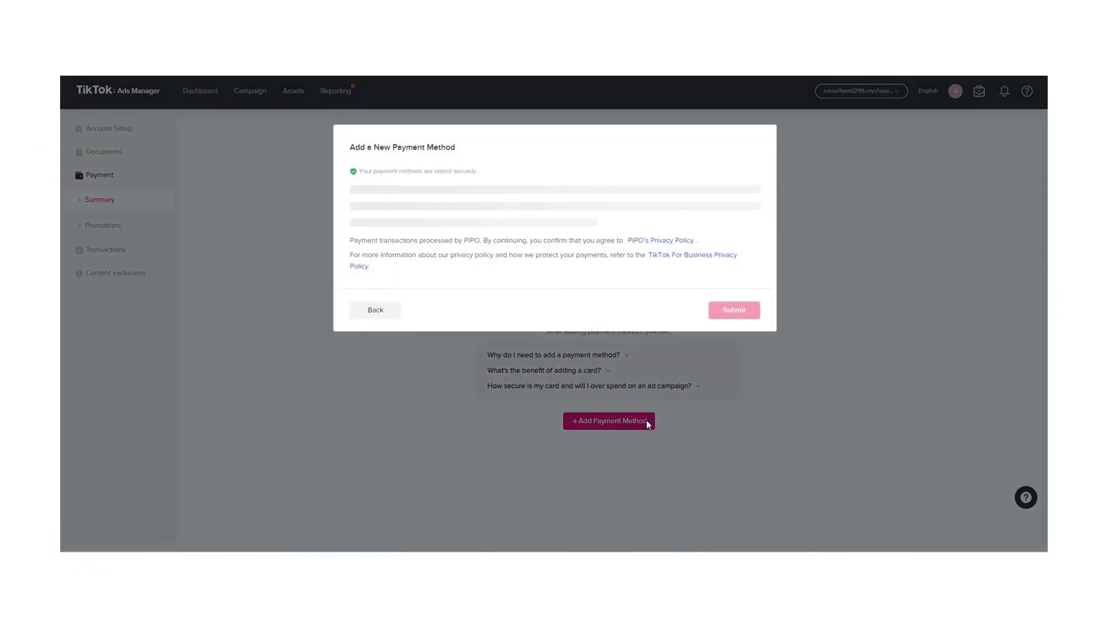
left_click(368, 204)
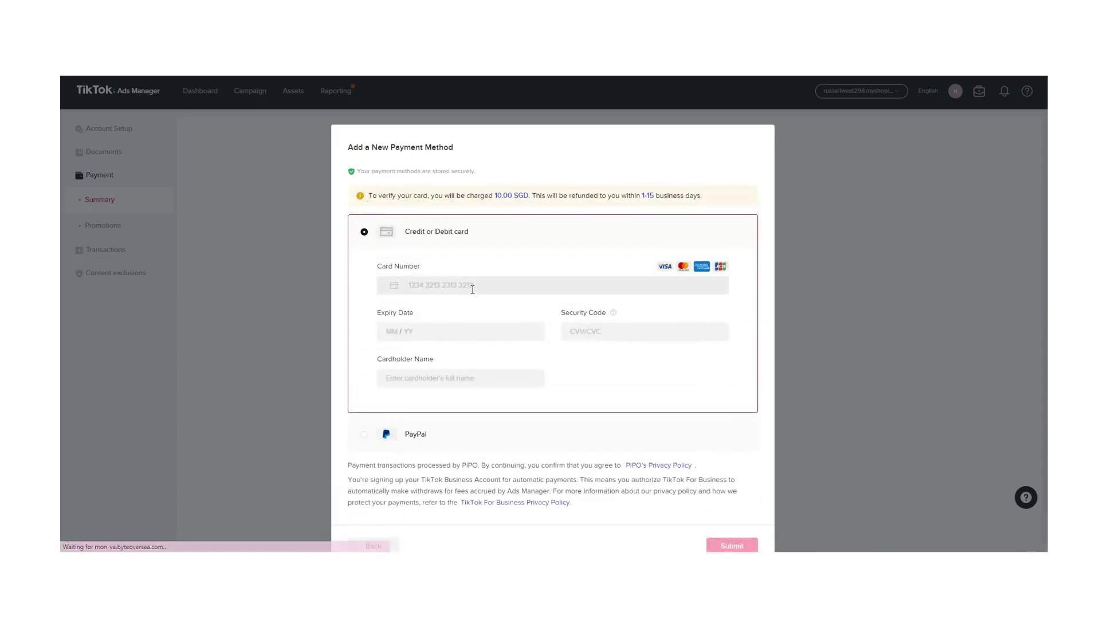
Enter the card number, expiry date, CVV and cardholder name, then submit the card
left_click(472, 287)
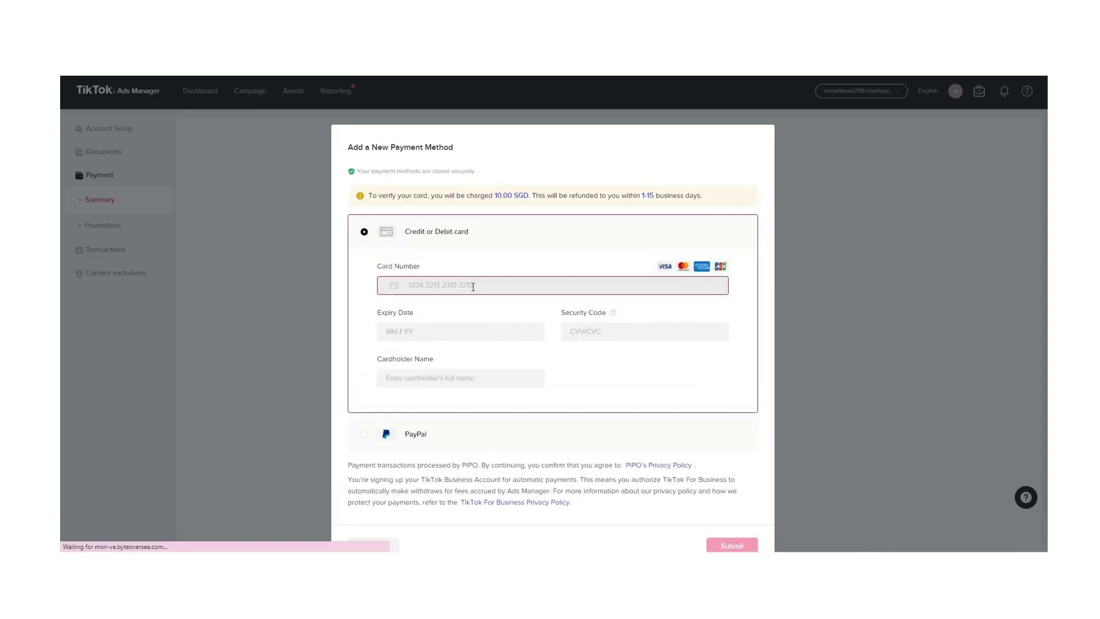
type("4111111111111111")
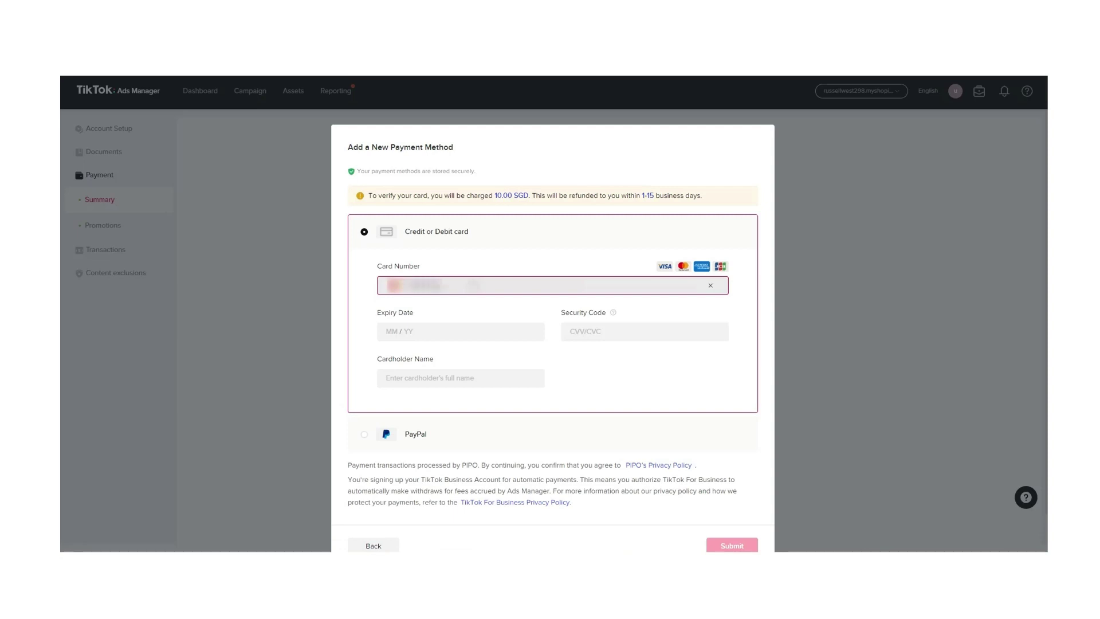
type("44")
left_click(444, 325)
type("1225")
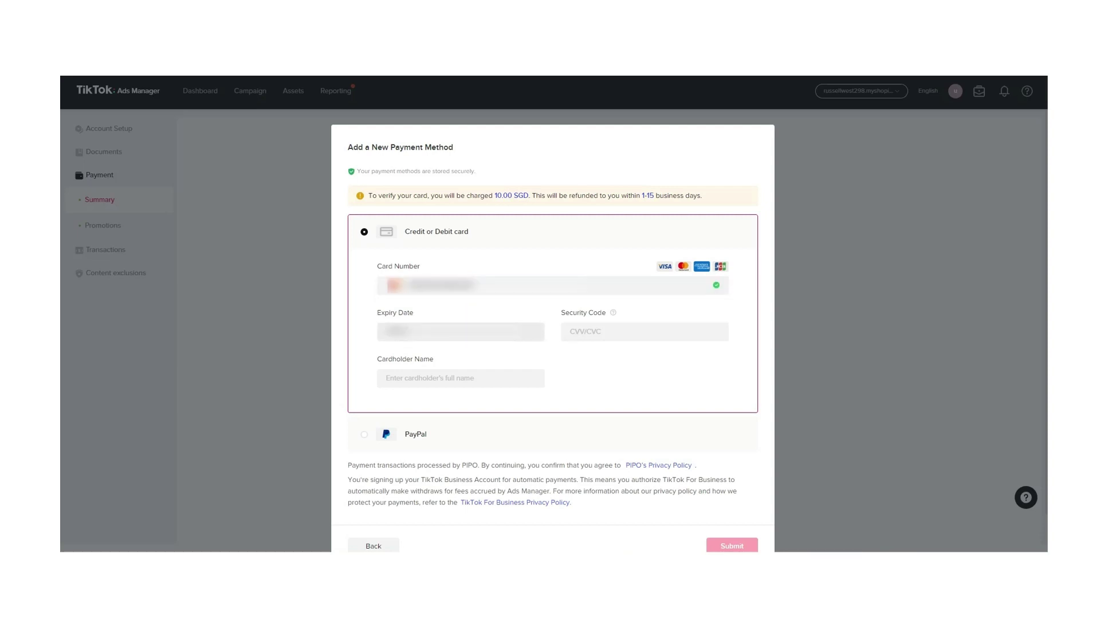
type("25")
left_click(589, 337)
type("123")
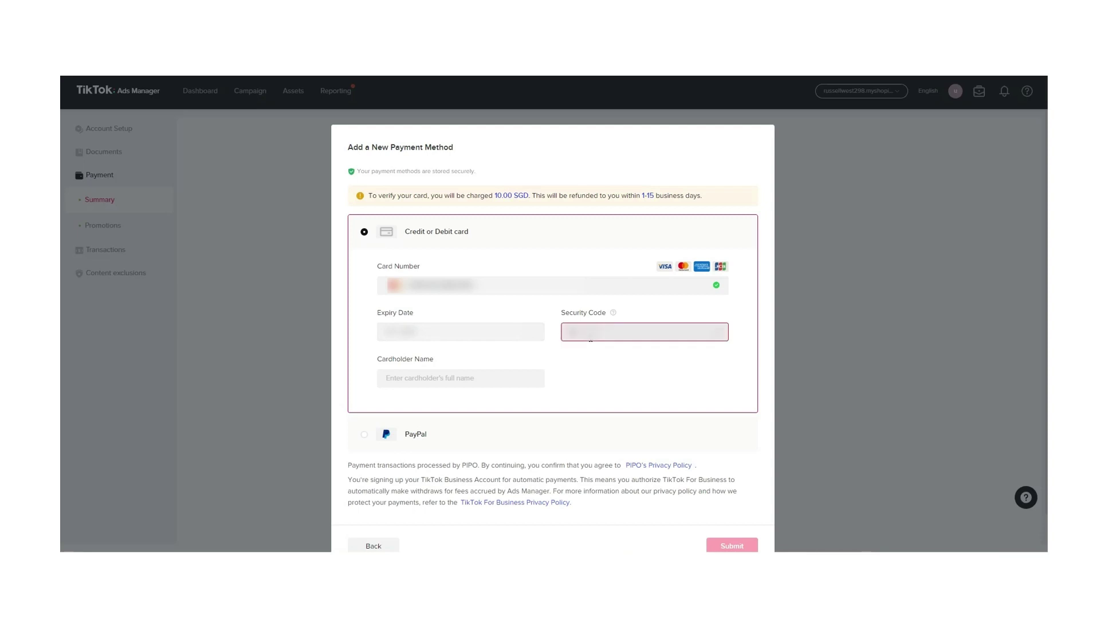
left_click(445, 378)
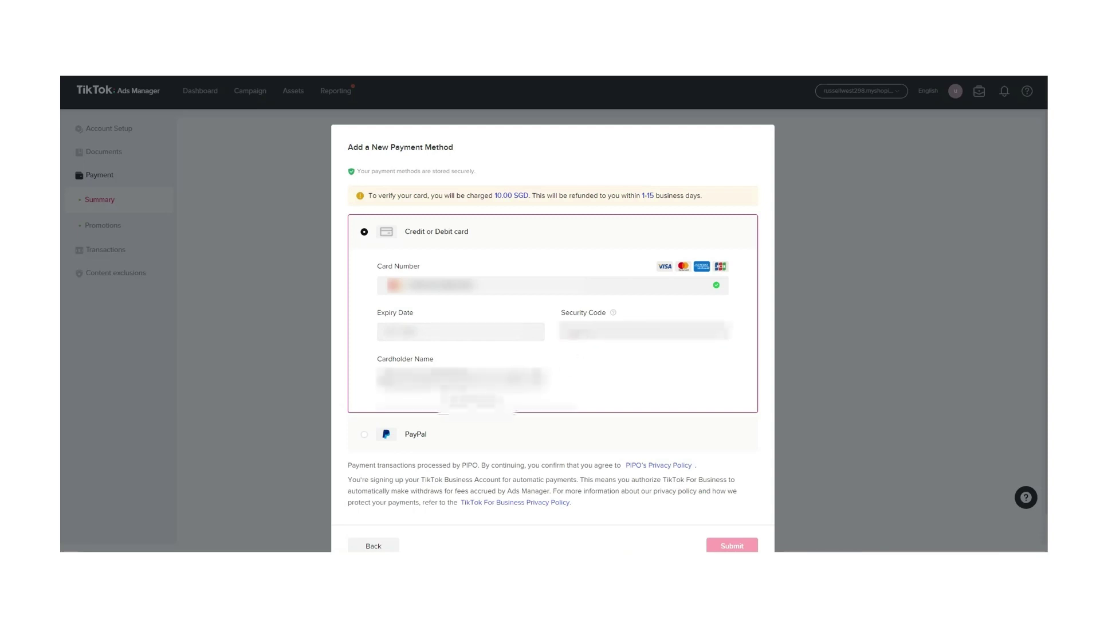
left_click(482, 405)
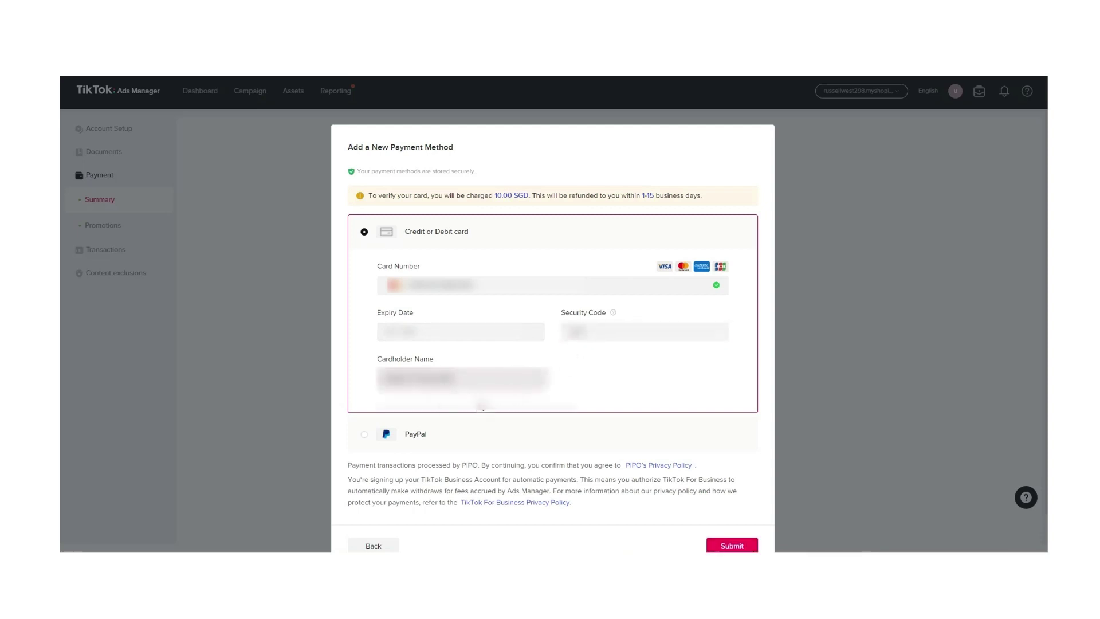
left_click(737, 546)
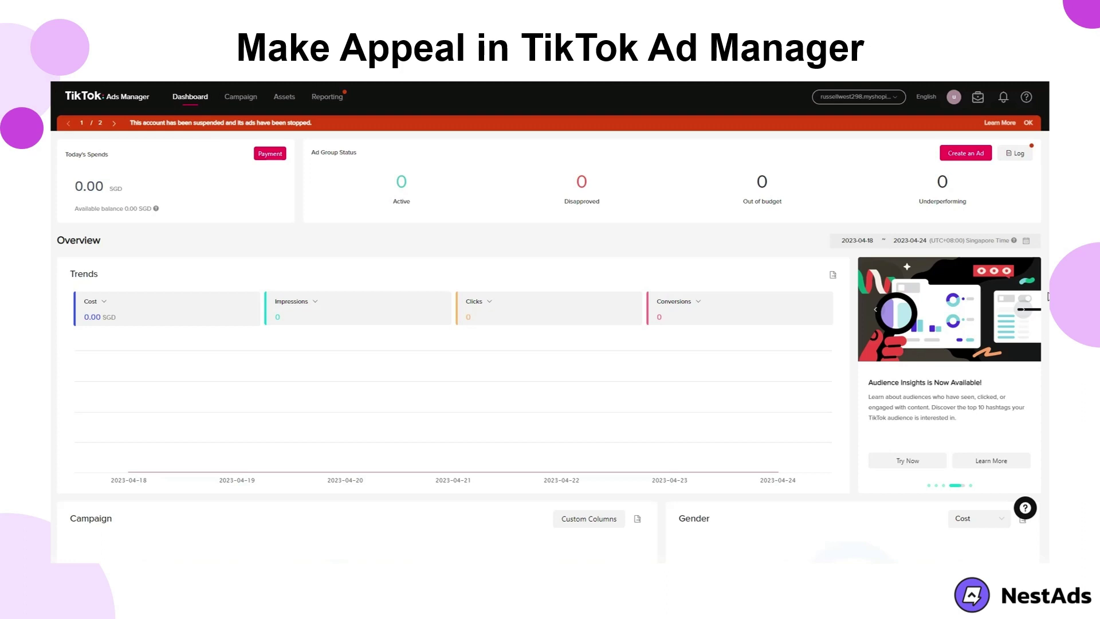
In Customer Support, pick Account Review & Appeals > Suspended Ads Manager Appeal and focus Ticket Title
mouse_move(1025, 99)
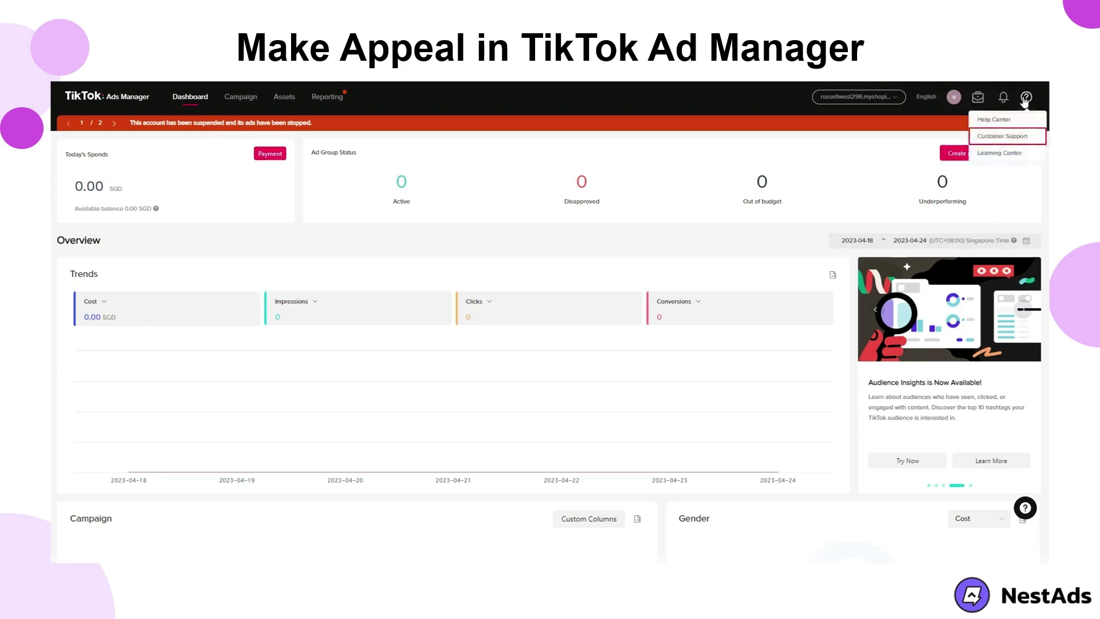
left_click(1023, 140)
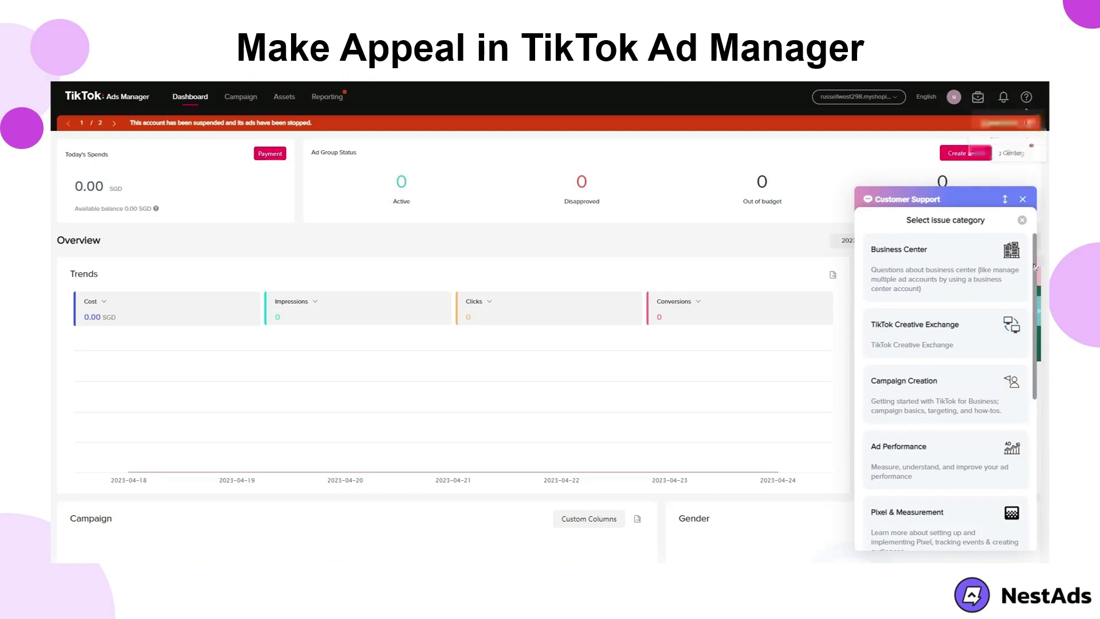
left_click_drag(1034, 266, 1034, 423)
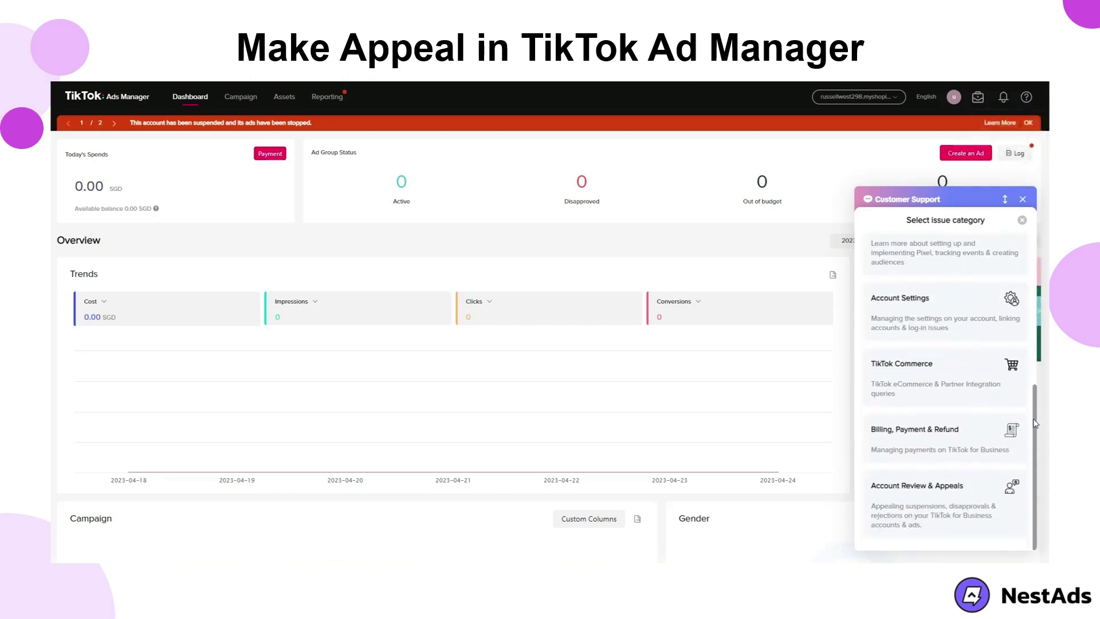
left_click(988, 506)
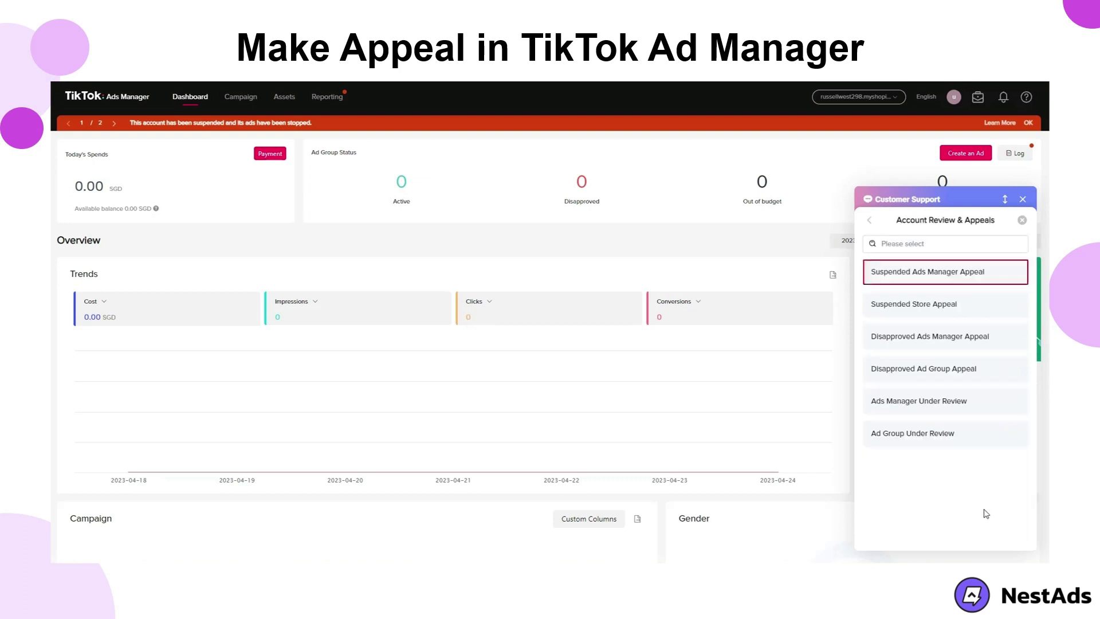
left_click(983, 276)
left_click(980, 259)
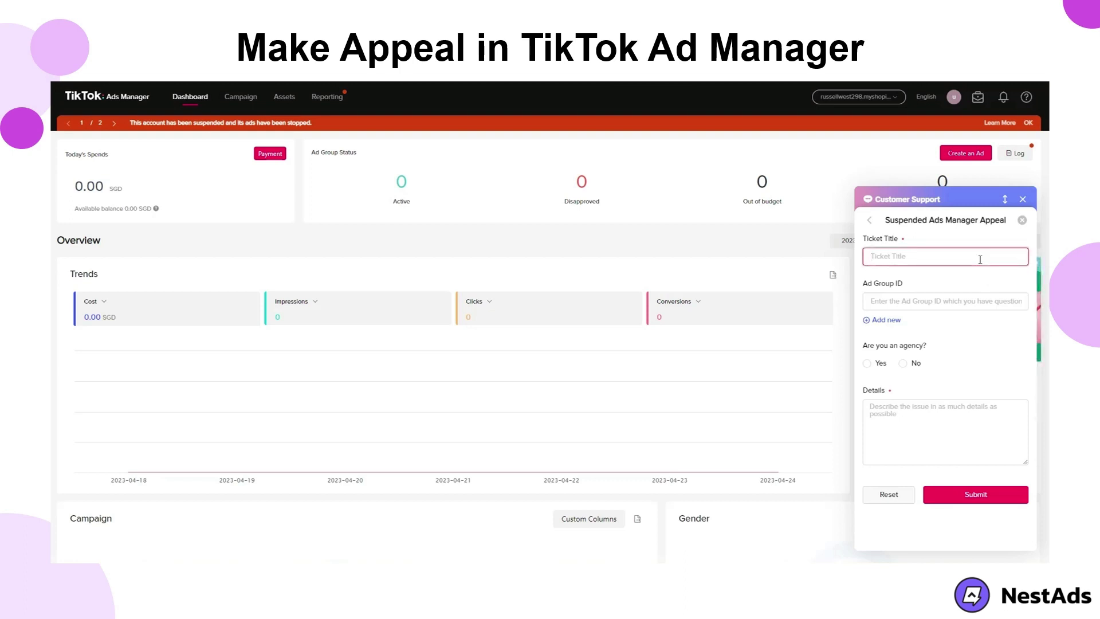
Fill in the ticket title 'TikTok Ad Appeal', paste the ad group ID, and answer No for agency
key("ctrl+v")
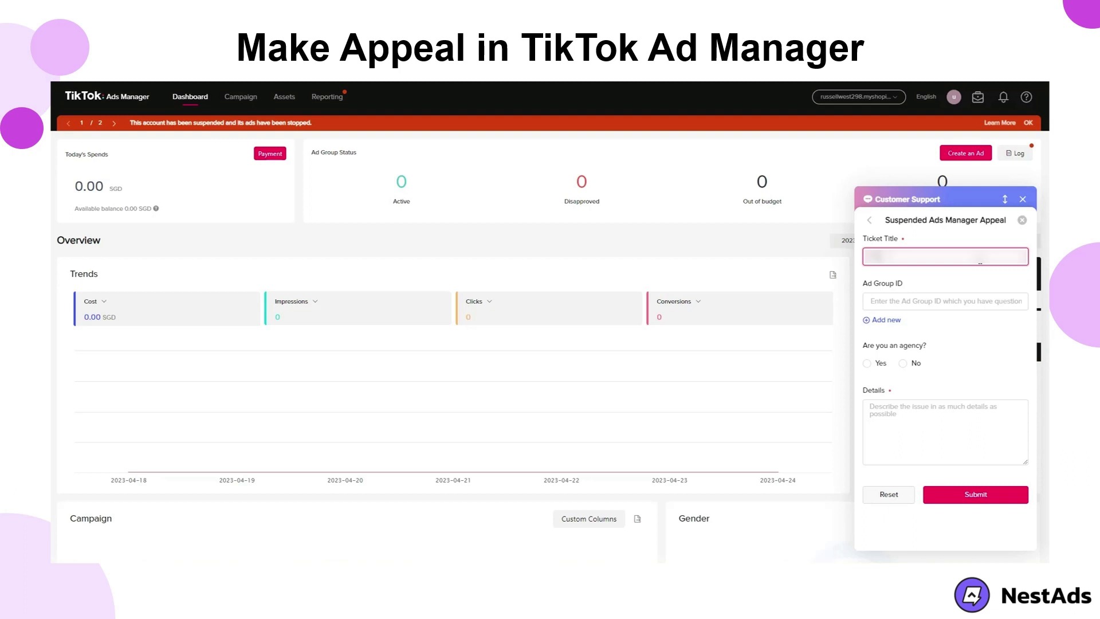
type("appeal for")
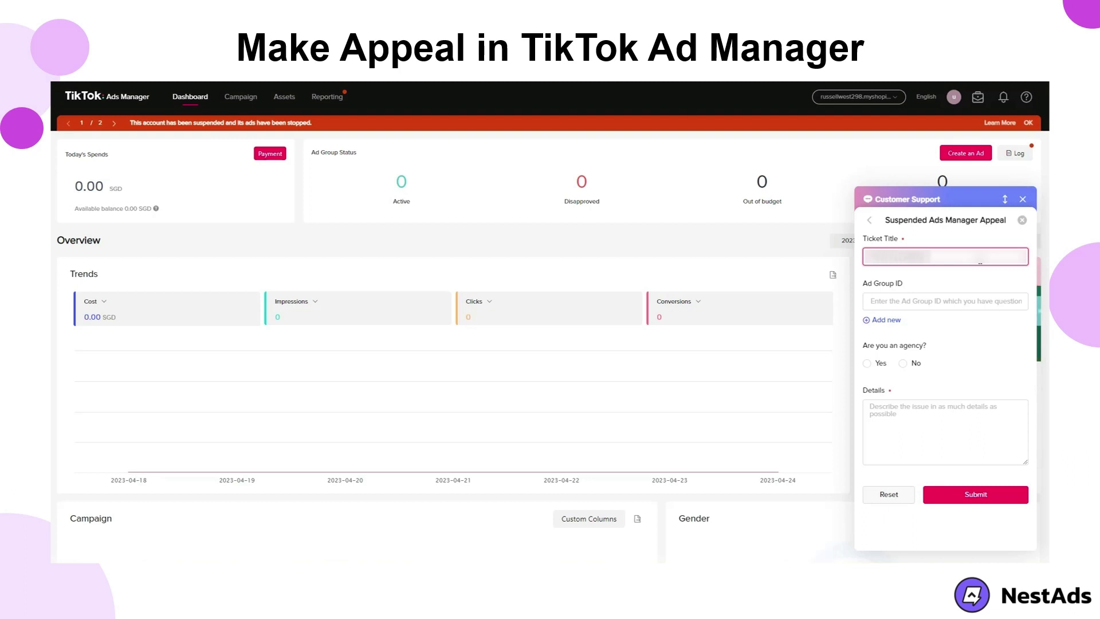
left_click(948, 301)
key("ctrl+v")
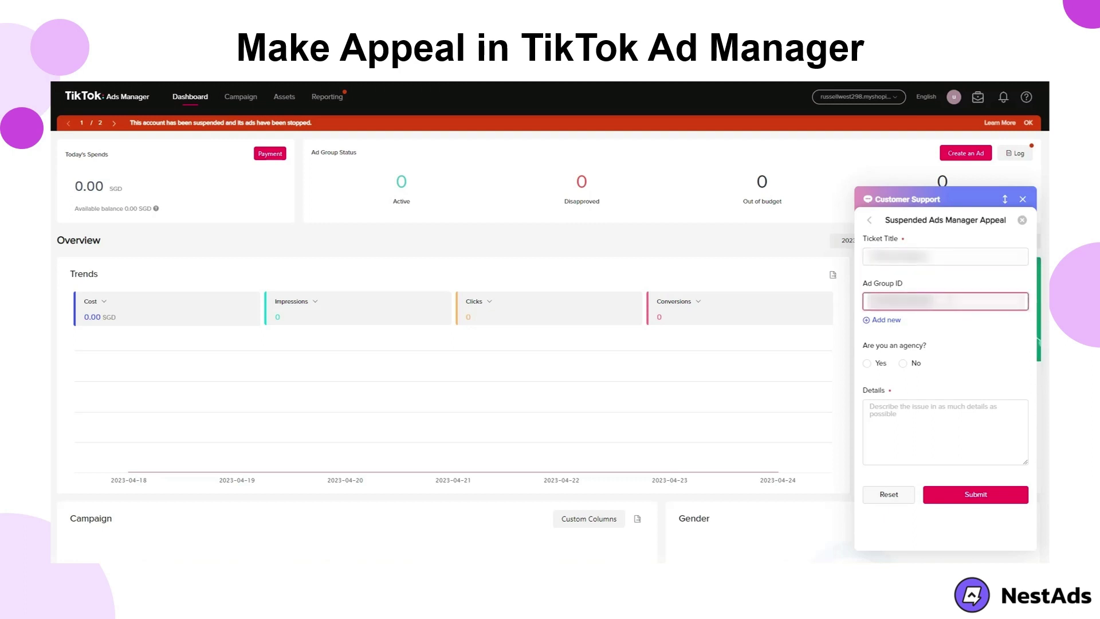
left_click(903, 363)
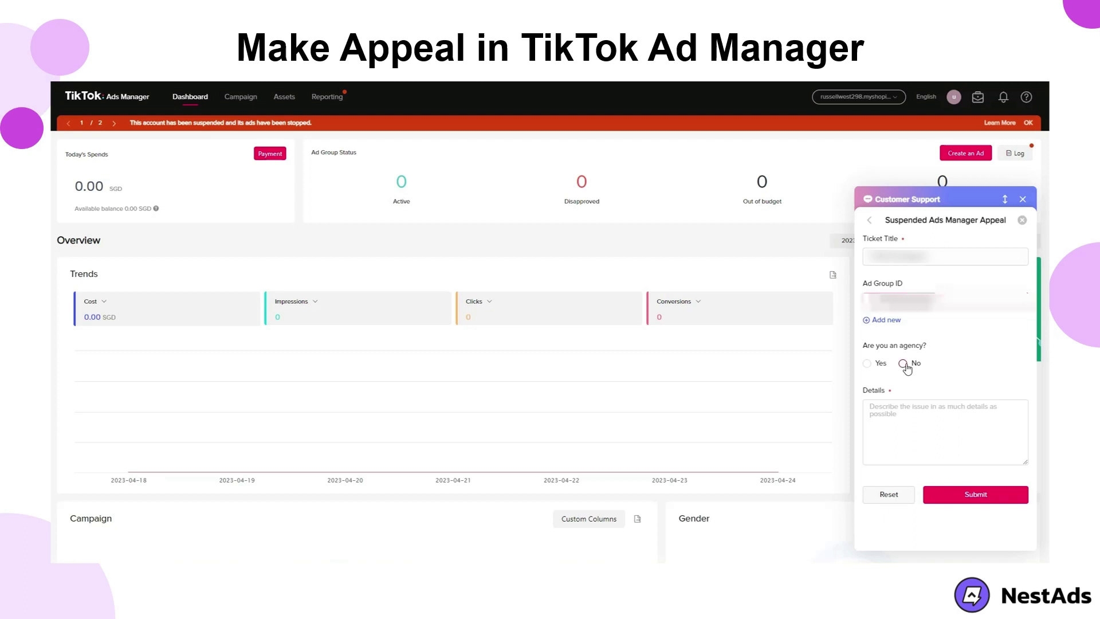
Write Details appealing the banned account, then submit and confirm the ticket
left_click(905, 412)
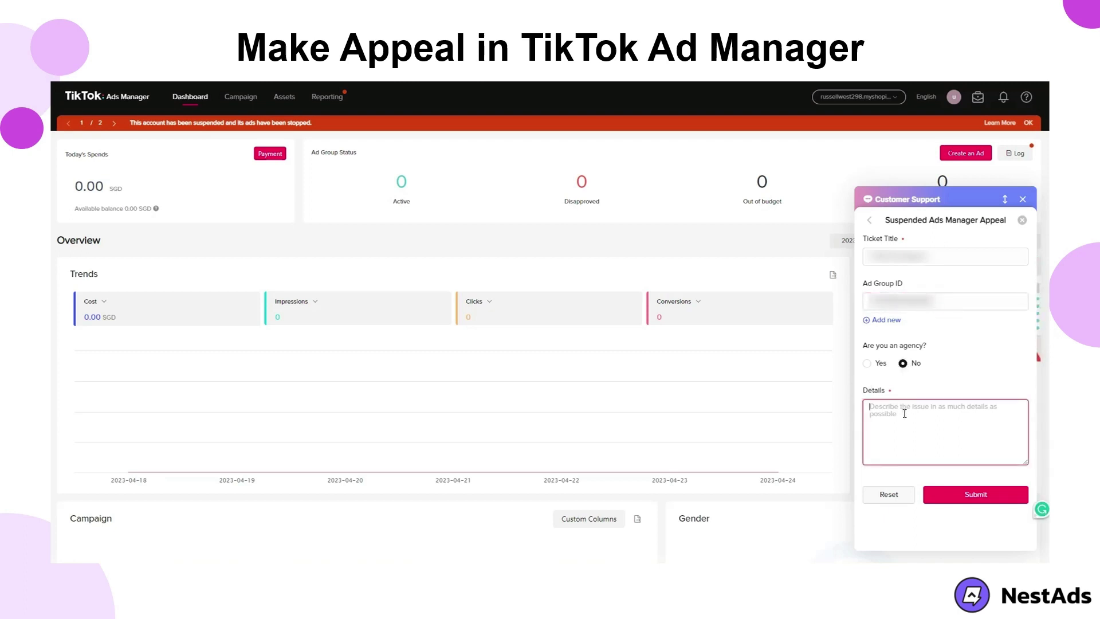
key("ctrl+v")
key("ctrl+z")
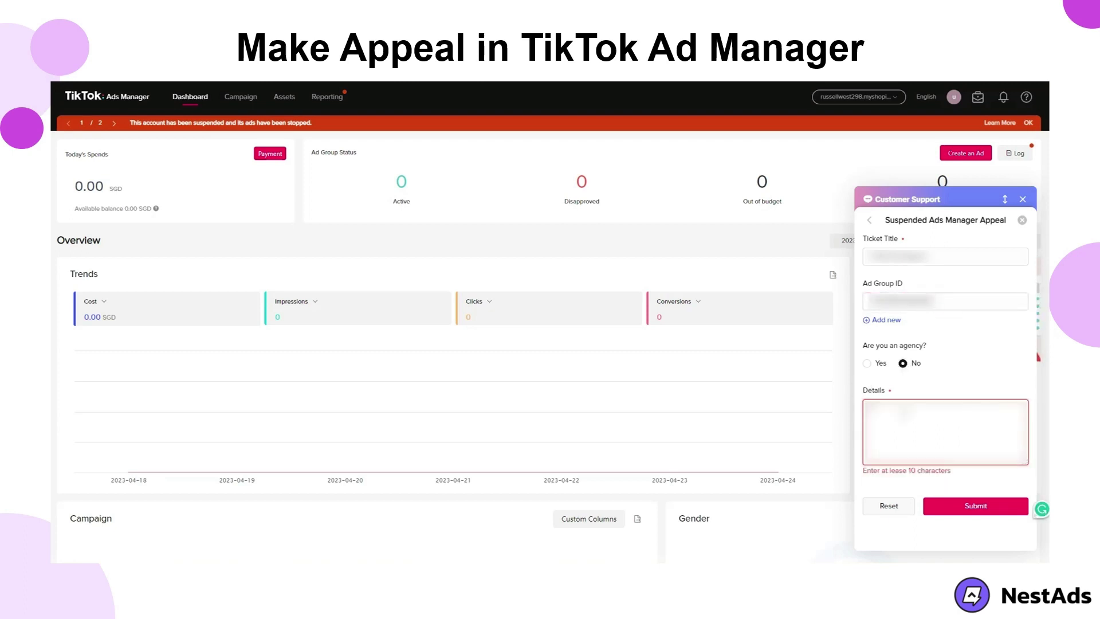
type("appeal")
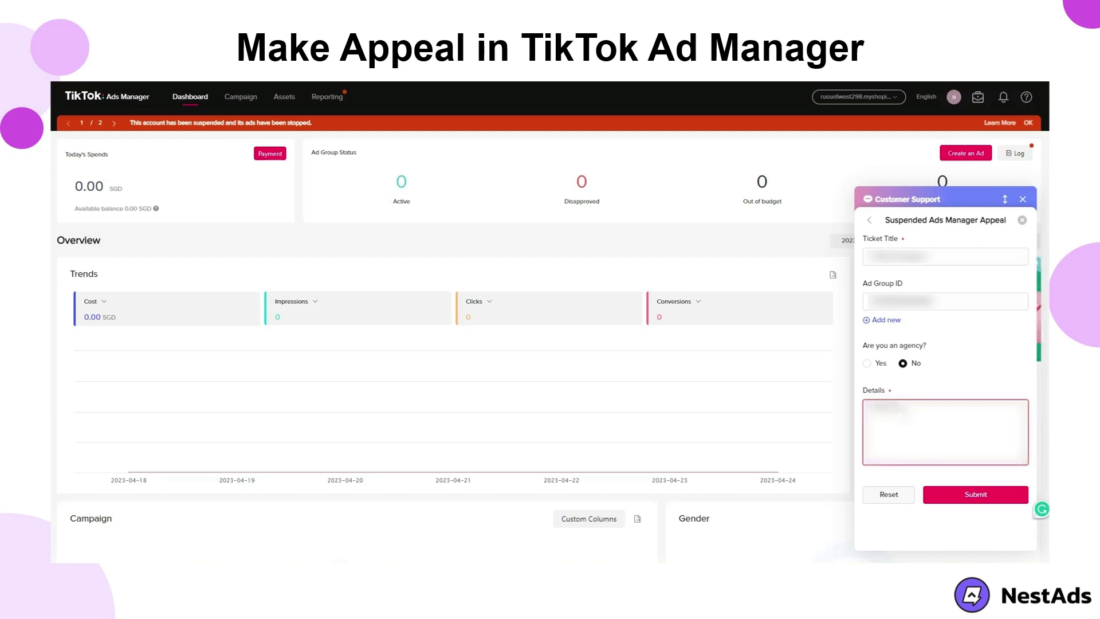
type(" for my")
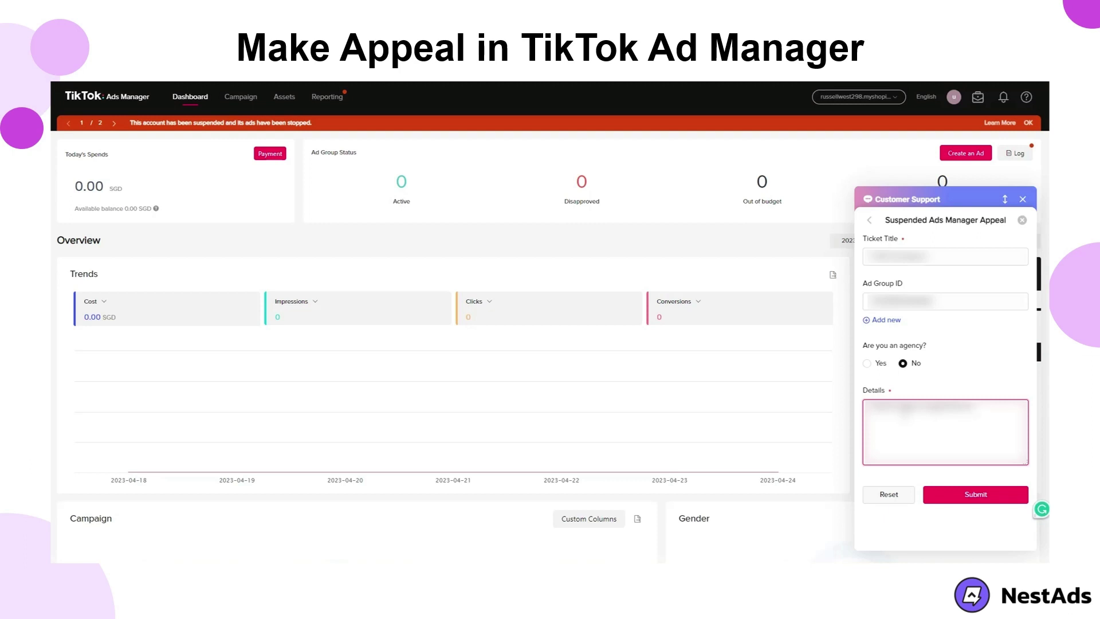
type(" account")
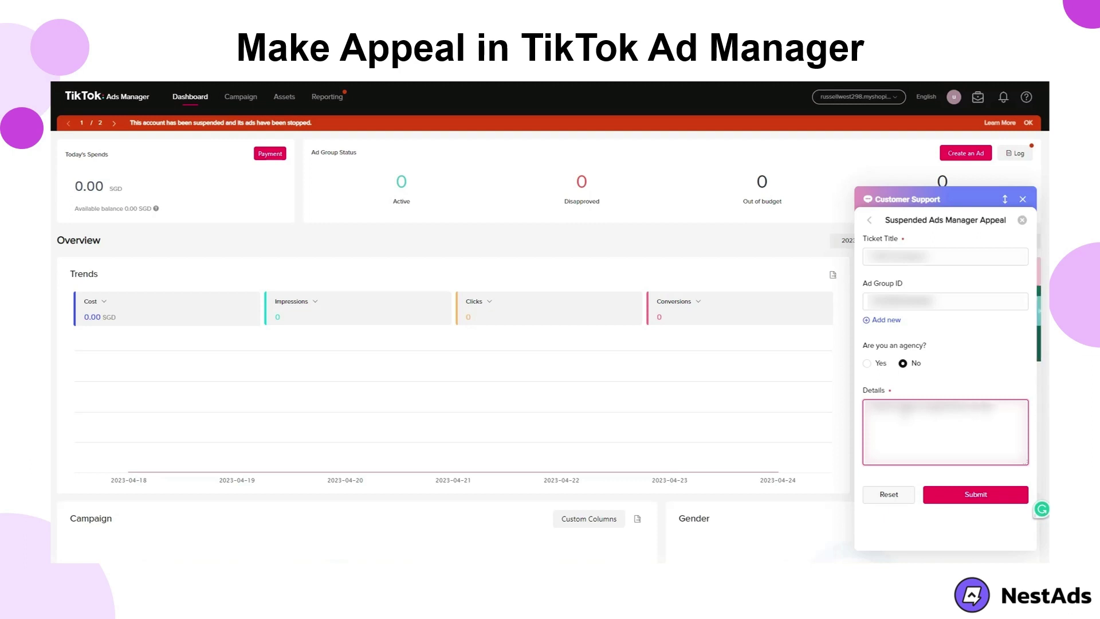
key("BackSpace")
key("BackSpace")
type("nt and we")
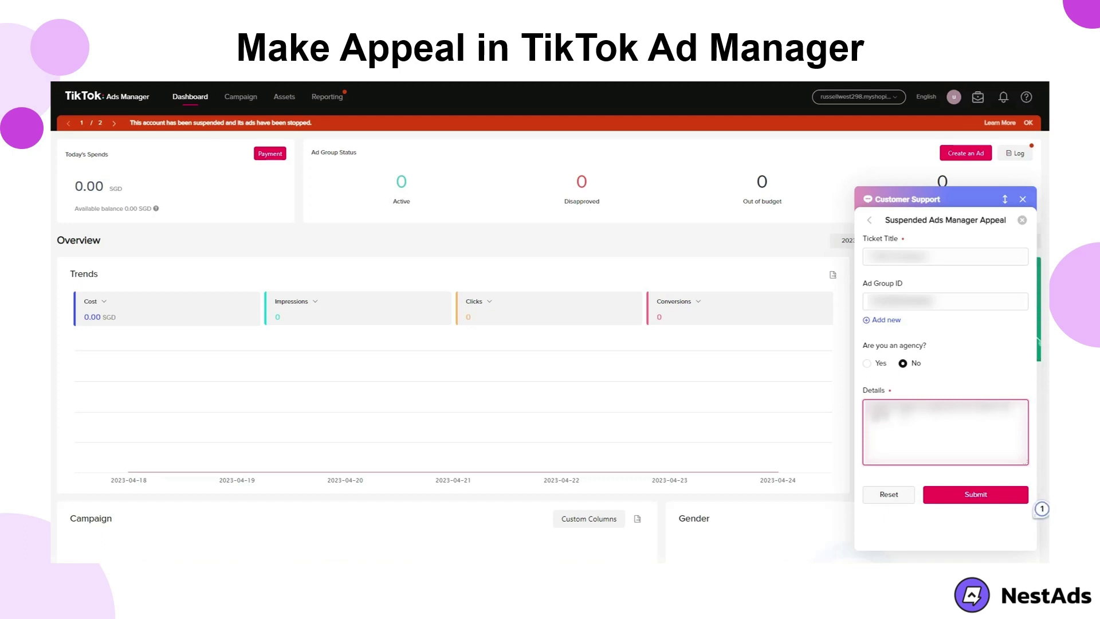
type(" would like")
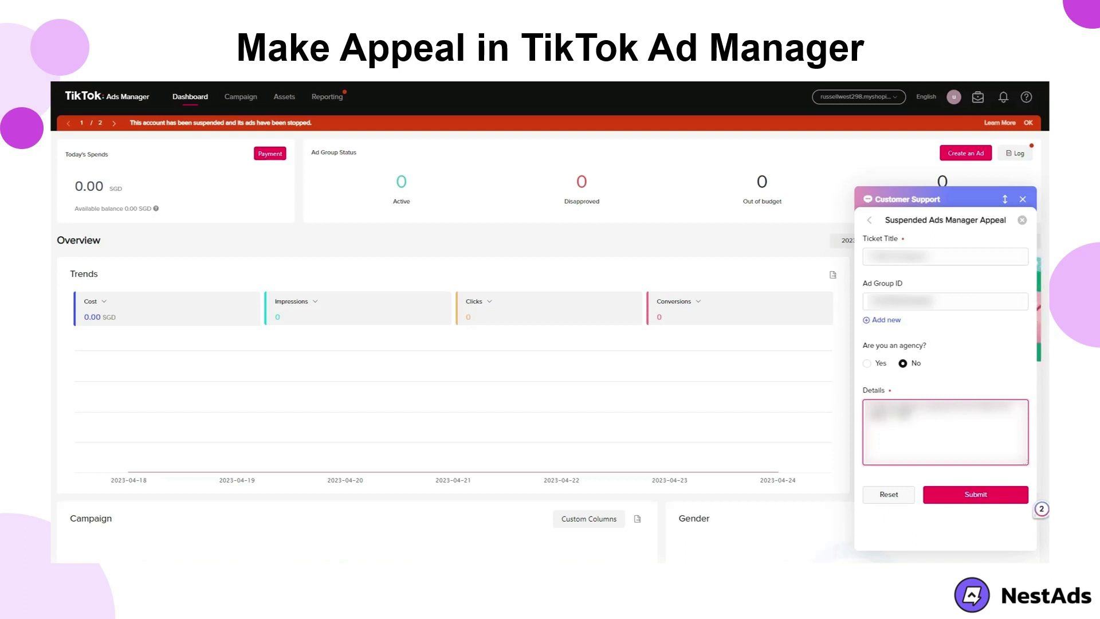
type("to appeal")
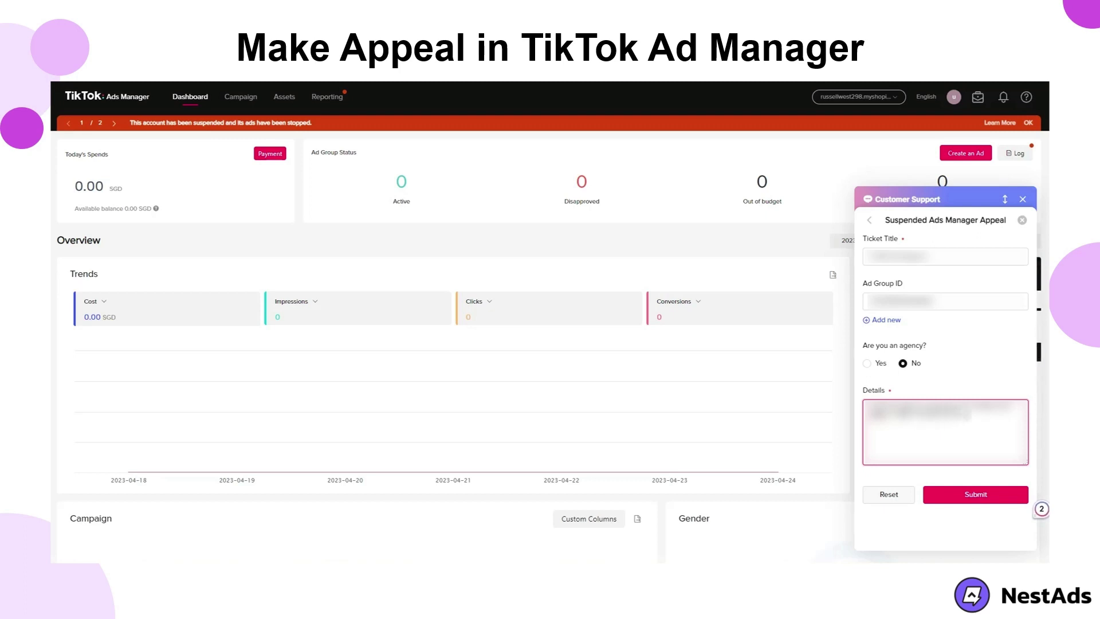
type(" the banned")
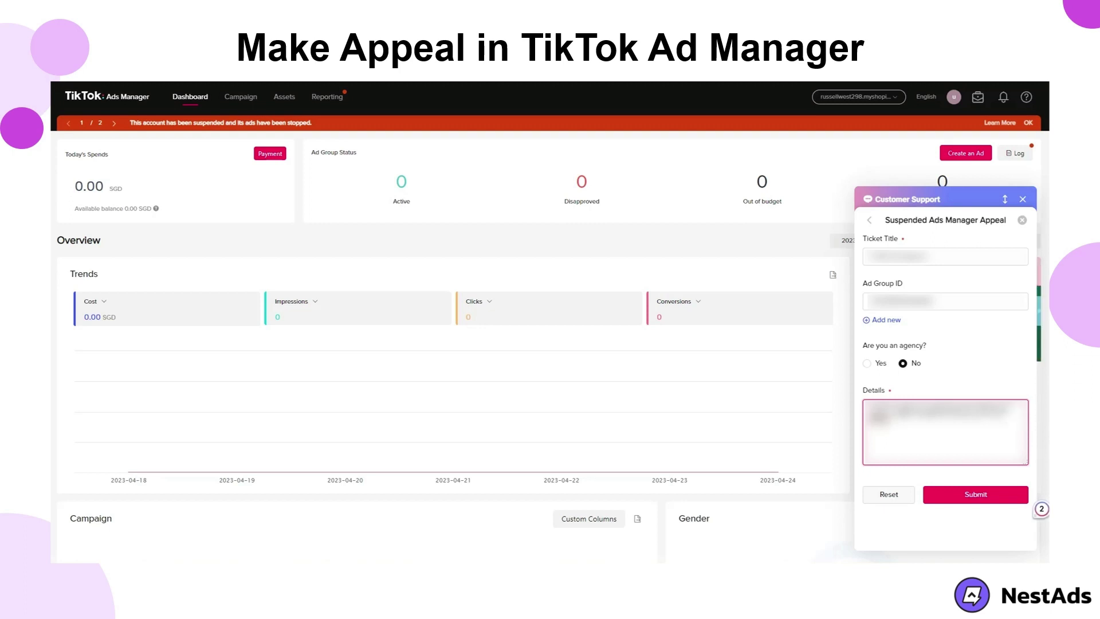
type(" account")
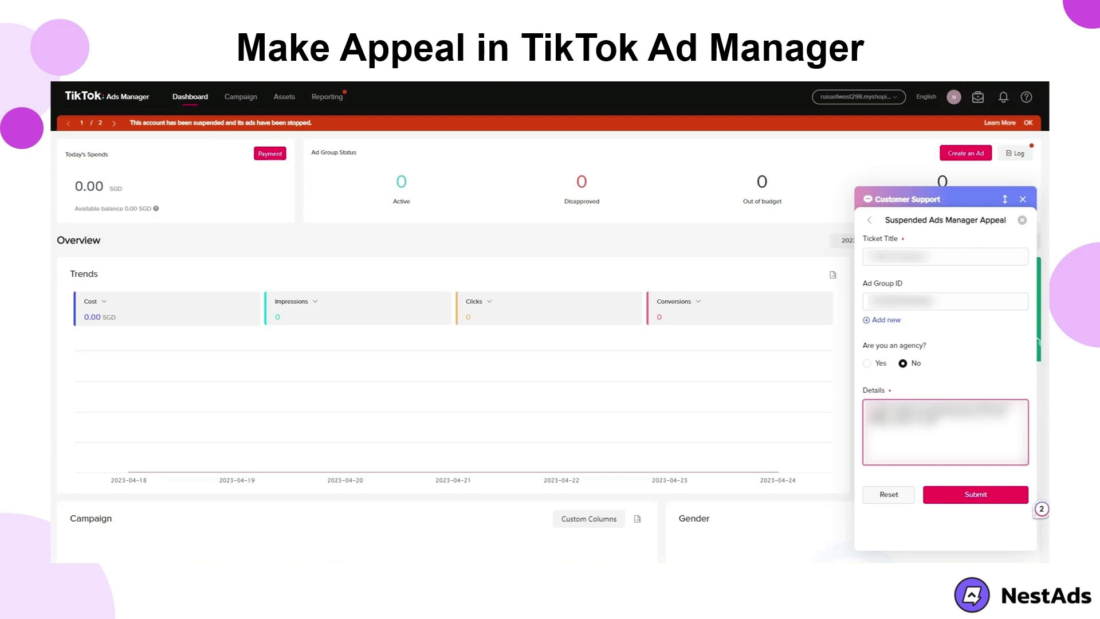
type(" is")
left_click(948, 497)
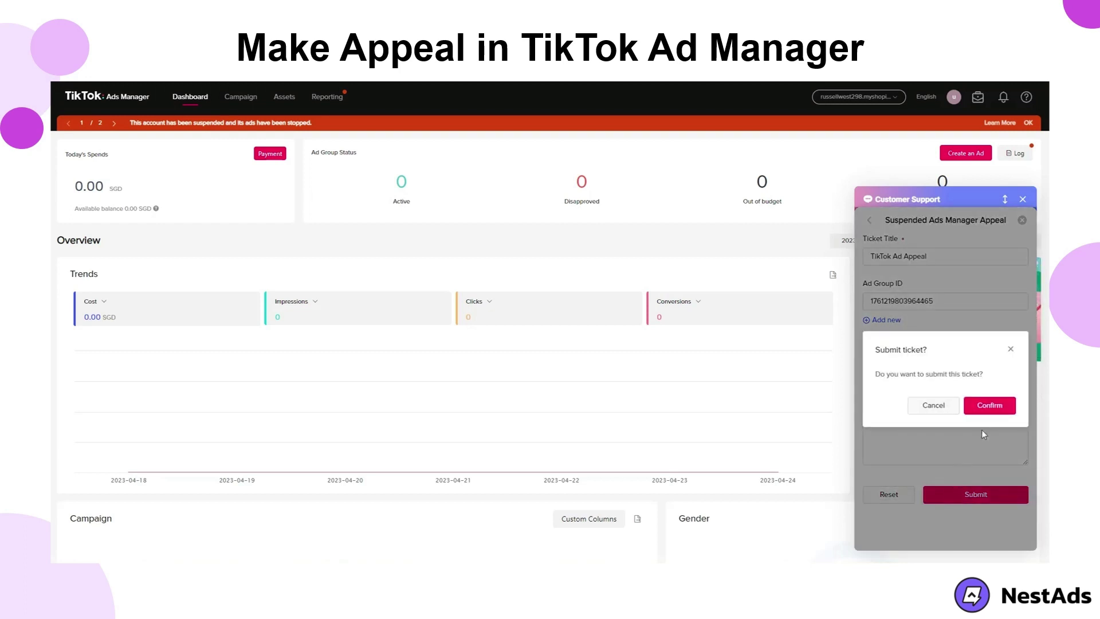
left_click(989, 406)
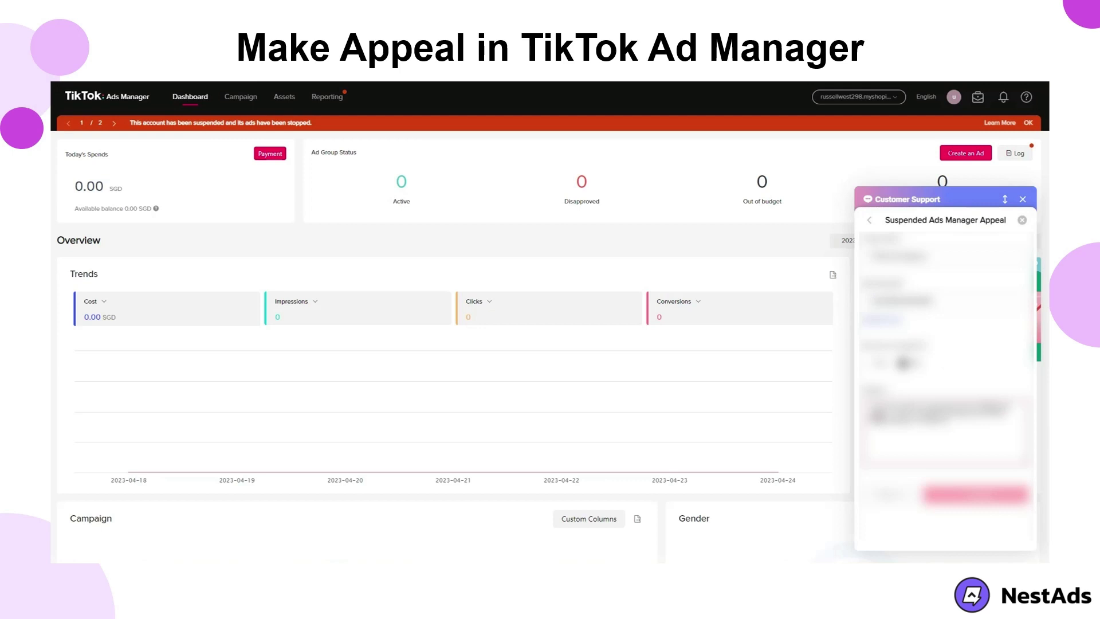